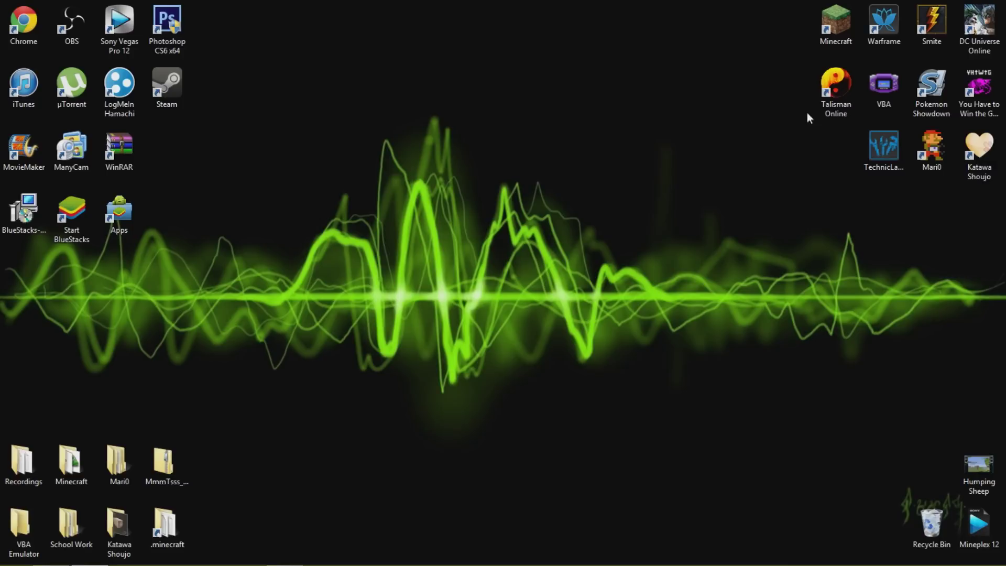
Reposition the OBS desktop shortcut, then bring Chrome forward and close its empty new tab.
left_click_drag(82, 46, 563, 114)
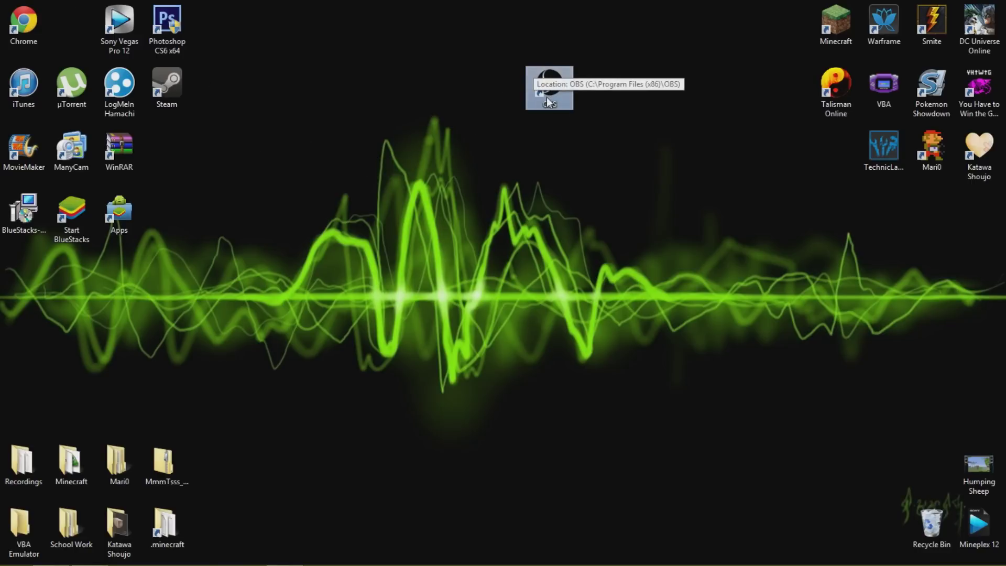
left_click_drag(547, 100, 72, 26)
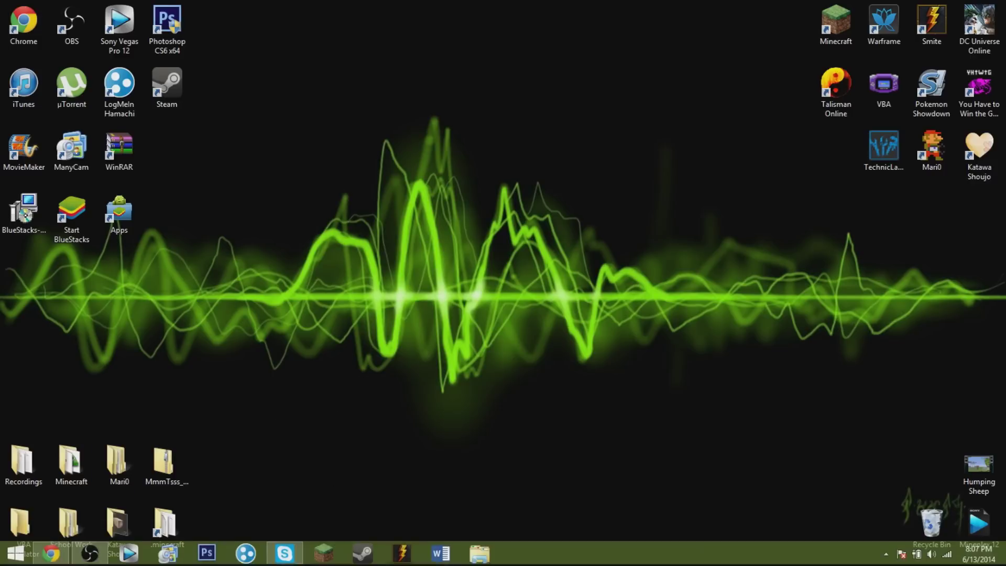
left_click(51, 554)
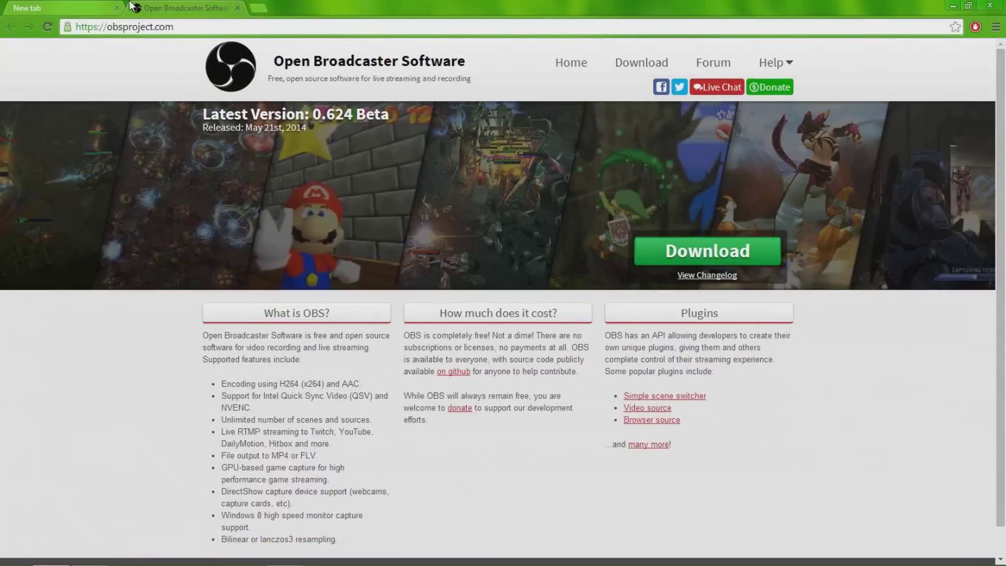
key("ctrl+Tab")
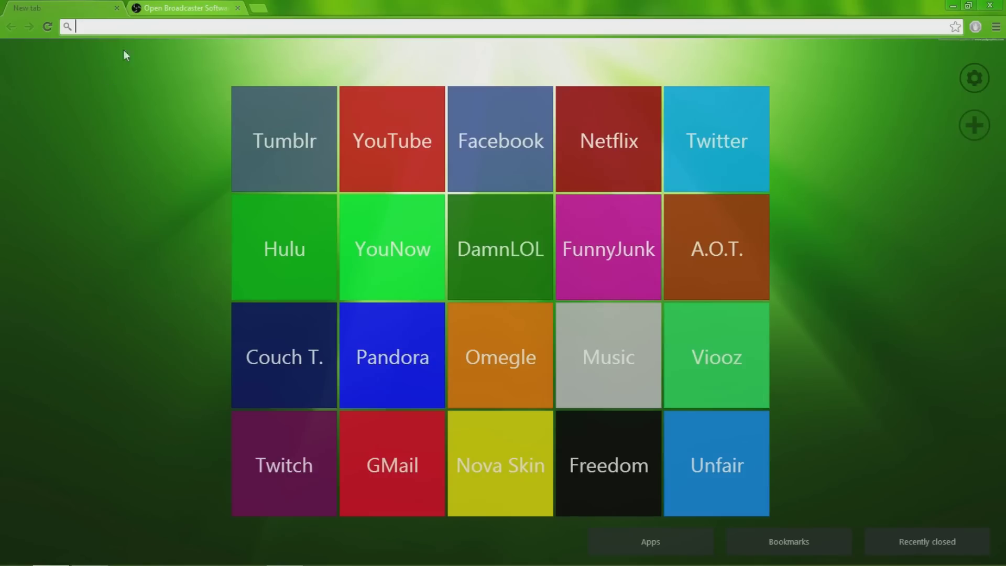
left_click(116, 7)
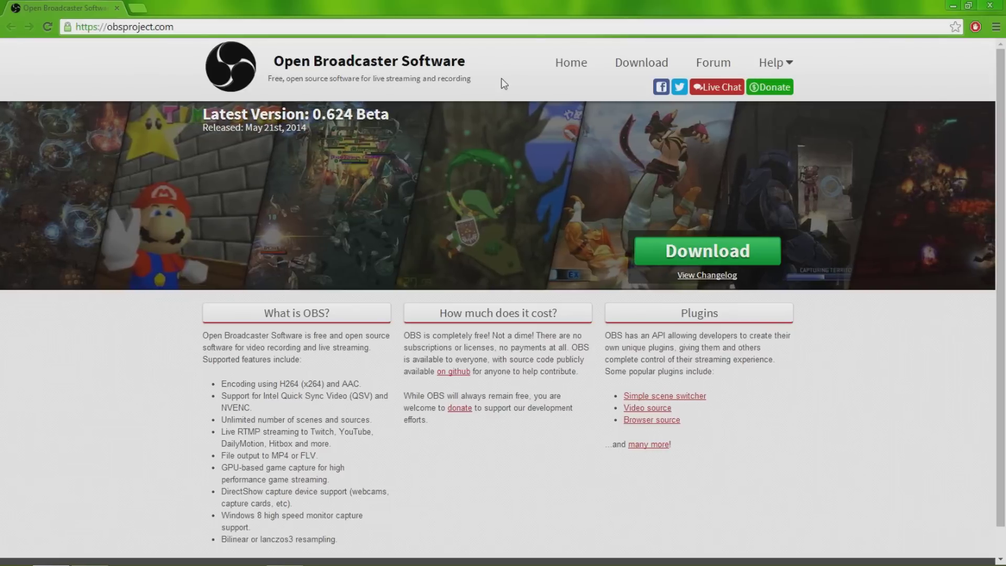
Download the OBS 0.624 Beta installer to the Desktop and minimize Chrome.
left_click(633, 65)
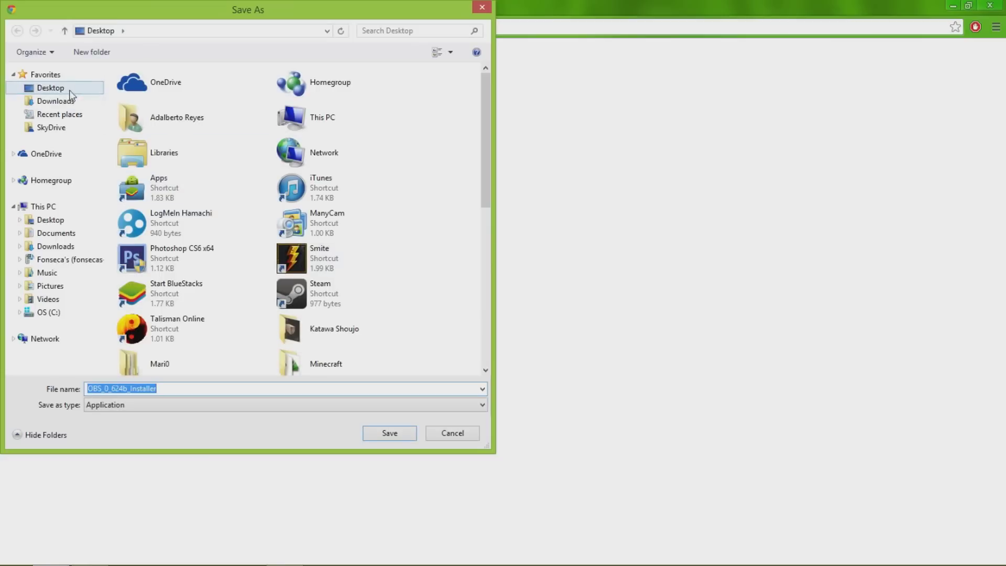
left_click(65, 89)
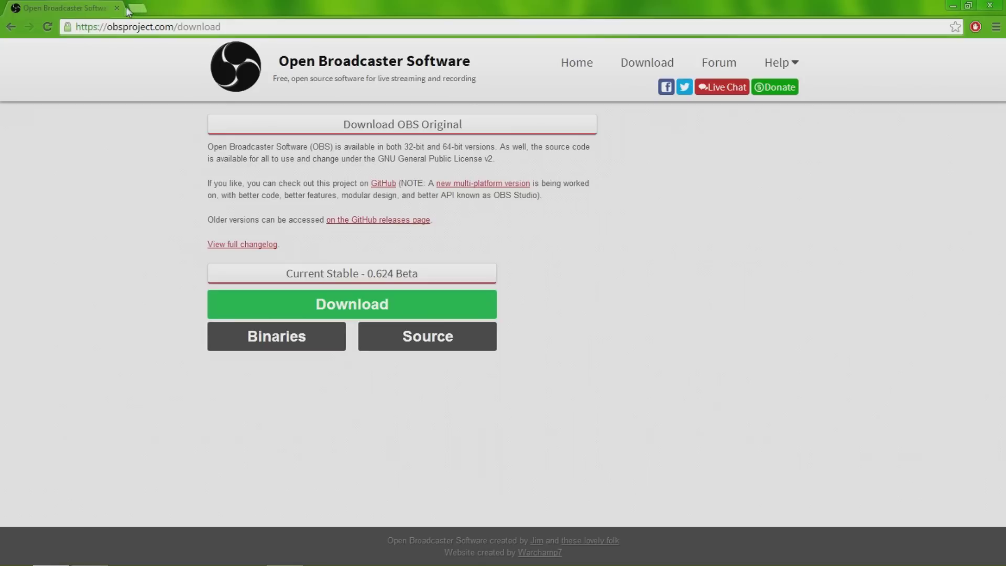
left_click(954, 6)
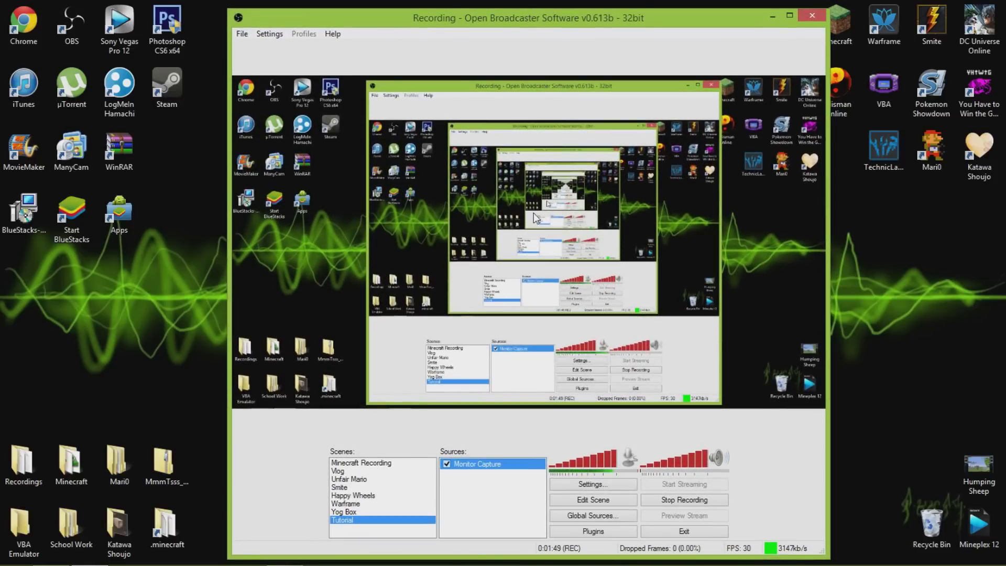
left_click(269, 34)
left_click(283, 46)
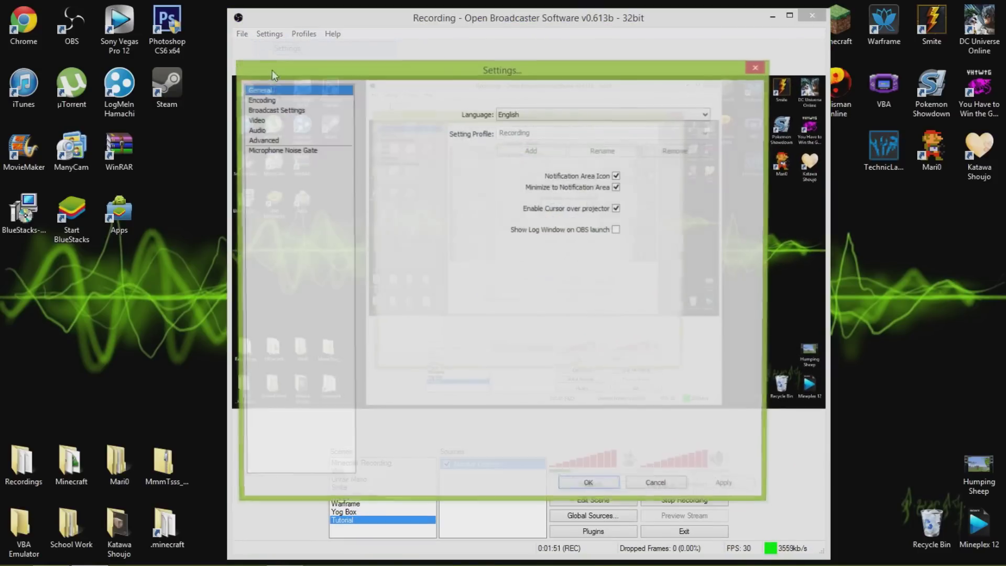
left_click_drag(492, 69, 471, 60)
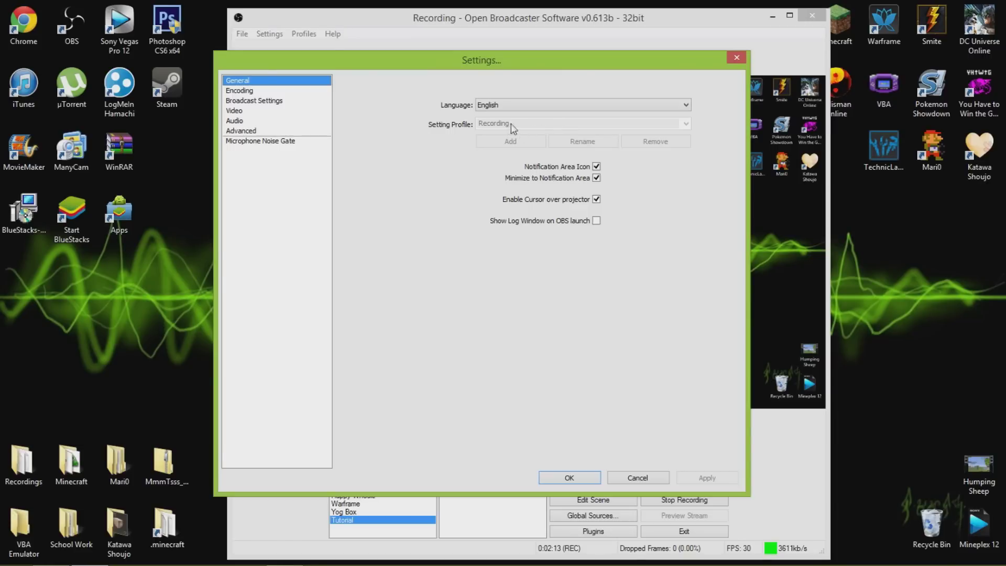
left_click(310, 91)
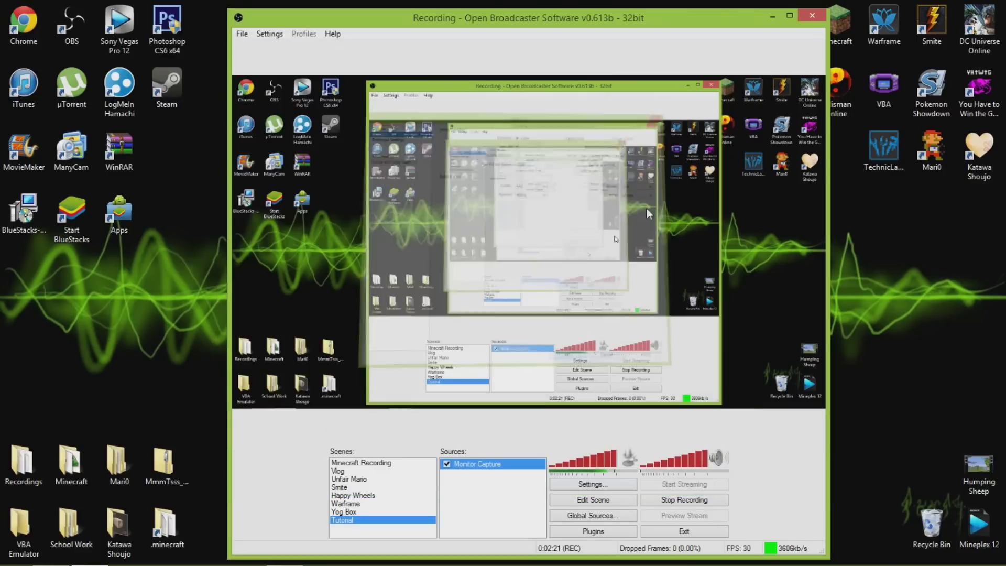
left_click(574, 479)
Minimize OBS and open the Stream Settings Estimator from obsproject.com's Help menu in Chrome.
left_click_drag(607, 26, 1005, 126)
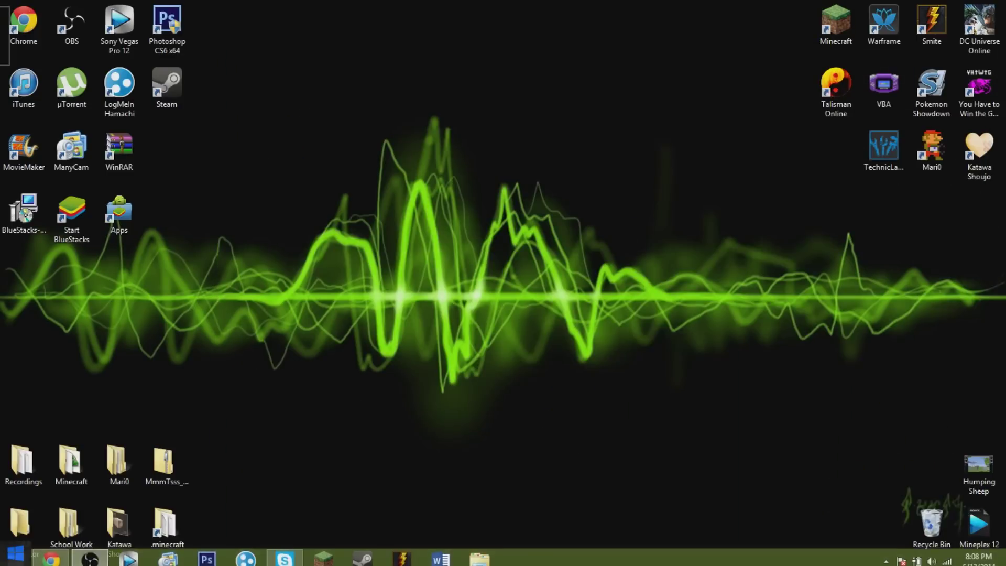
left_click(51, 553)
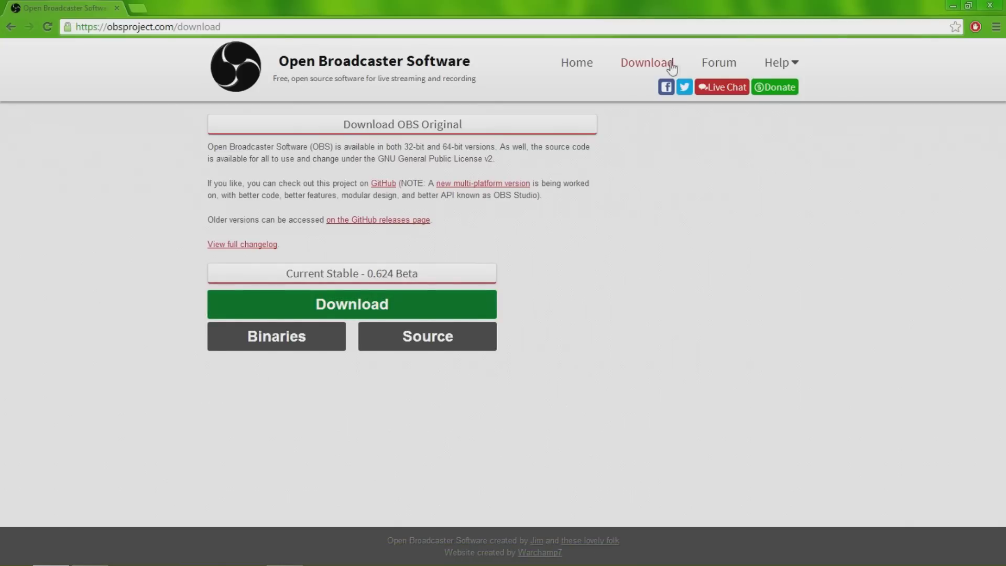
left_click(587, 67)
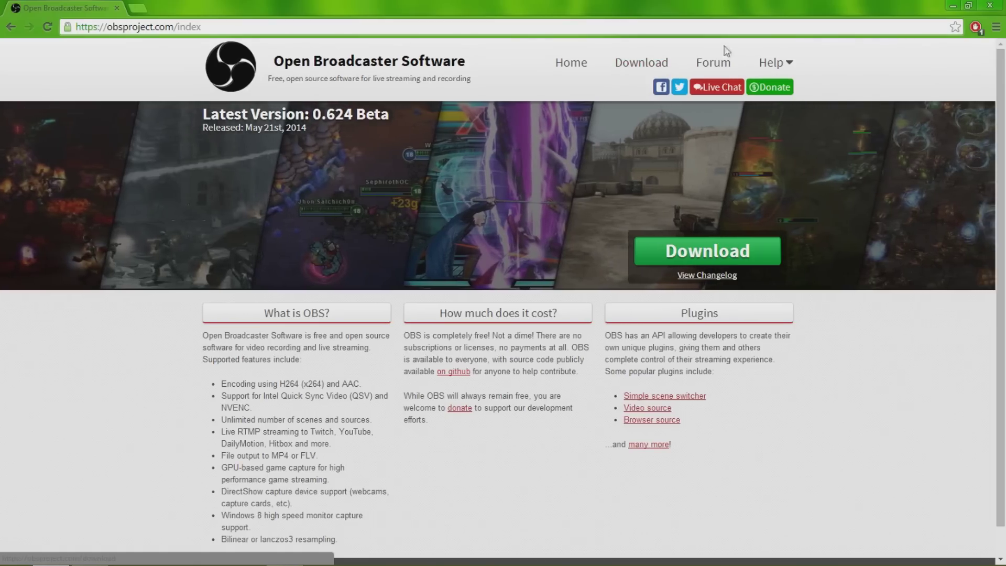
mouse_move(770, 71)
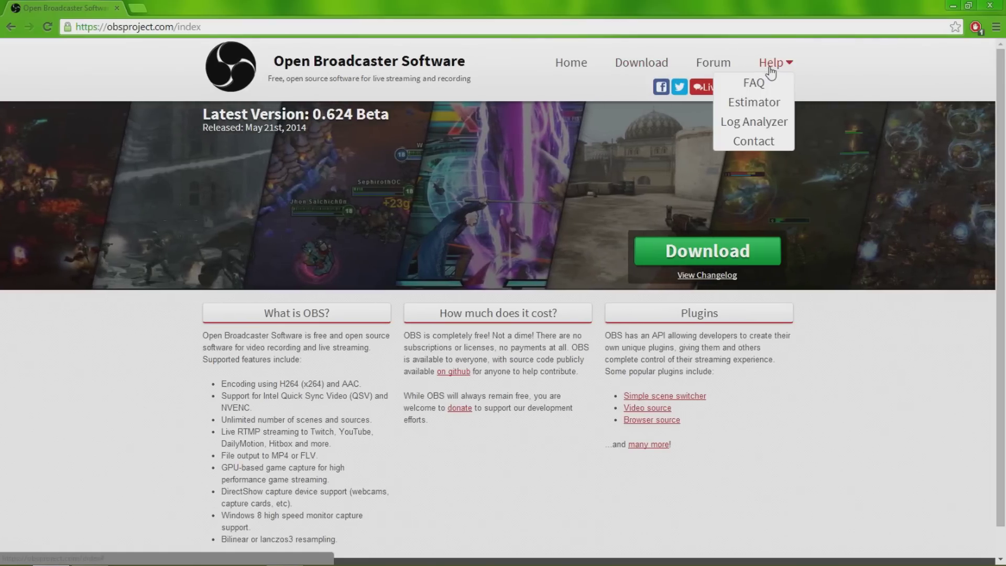
left_click(765, 103)
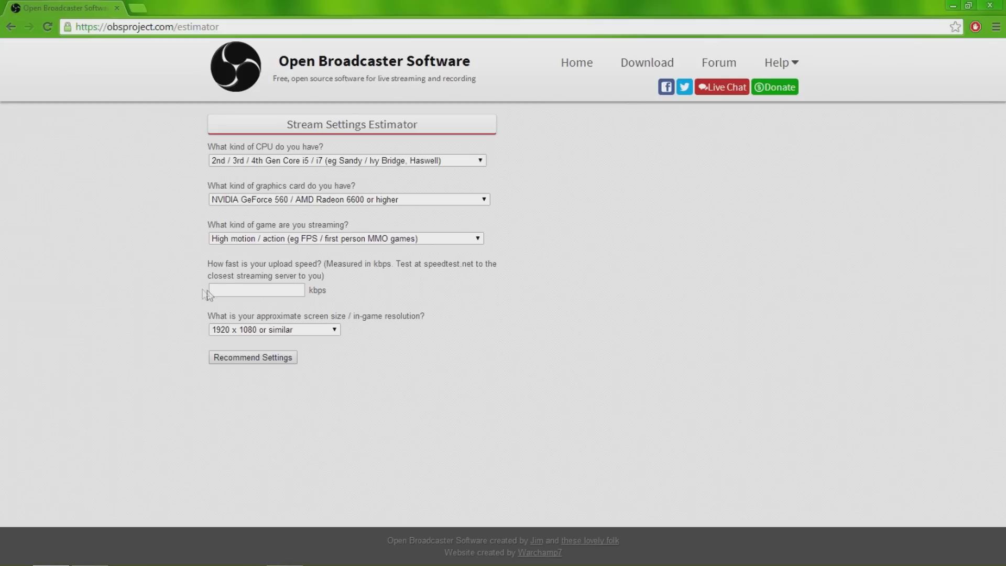
Fill the estimator with Core i5/i7 CPU, Intel HD 3000 graphics and High motion / action games.
left_click(322, 161)
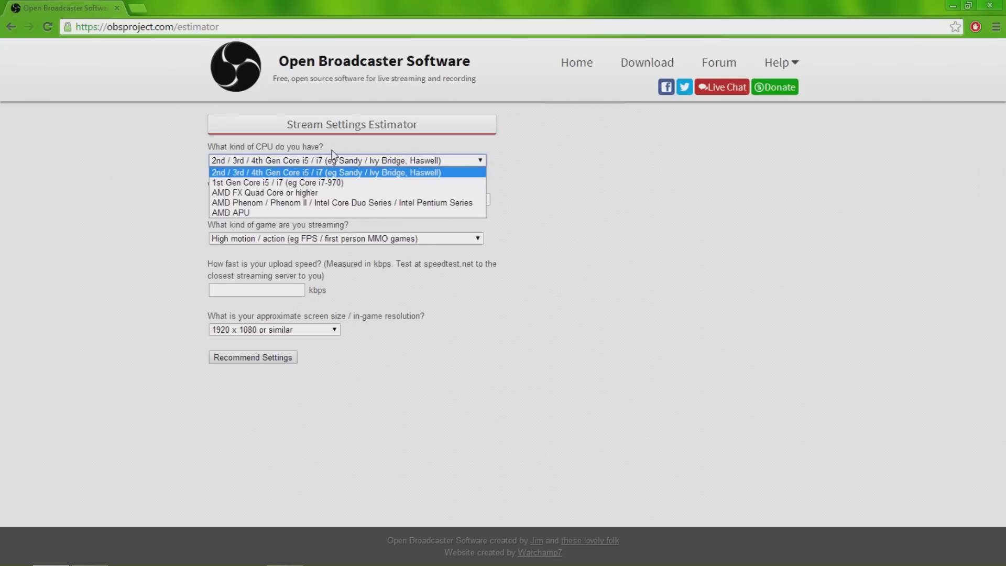
left_click(309, 173)
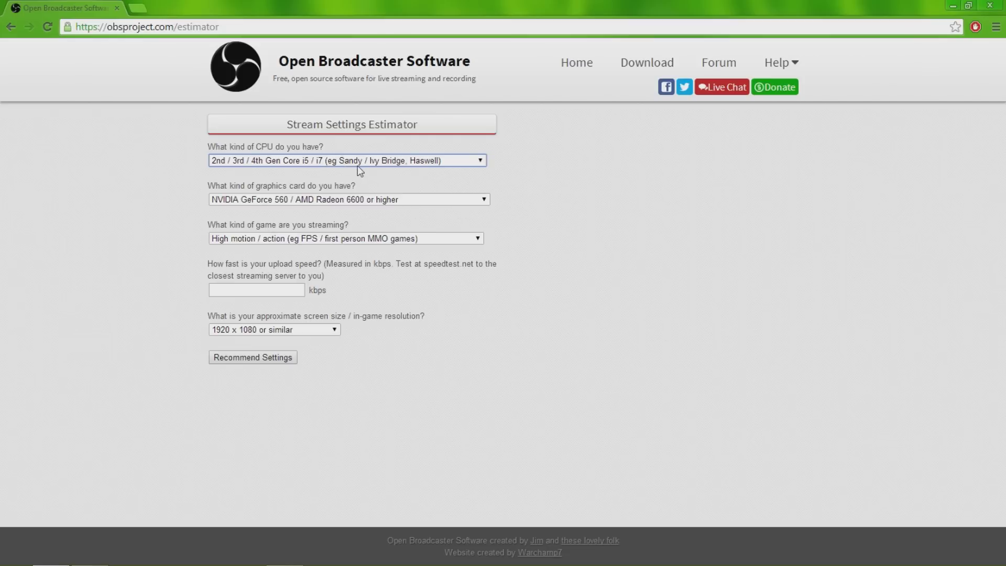
left_click(245, 199)
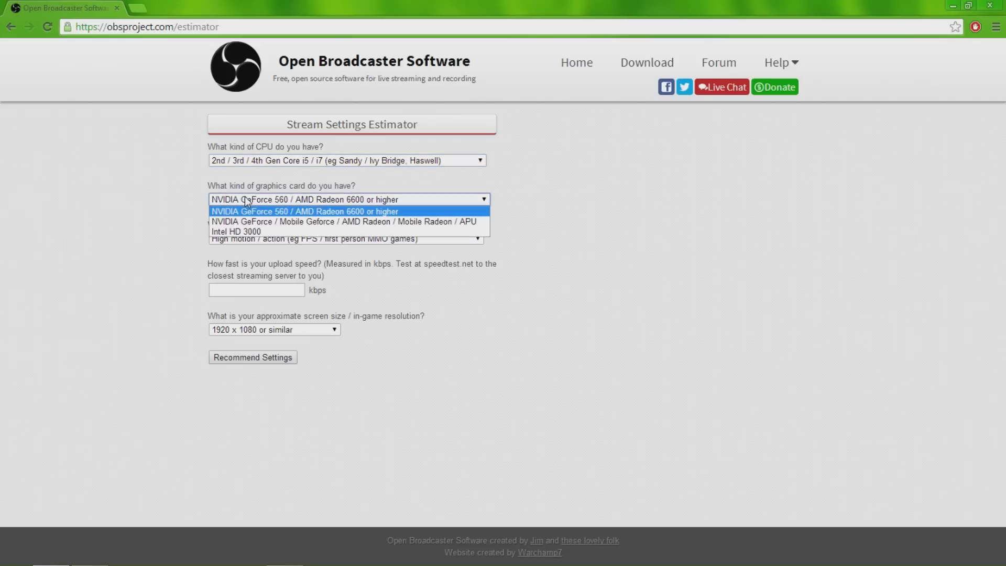
left_click(240, 231)
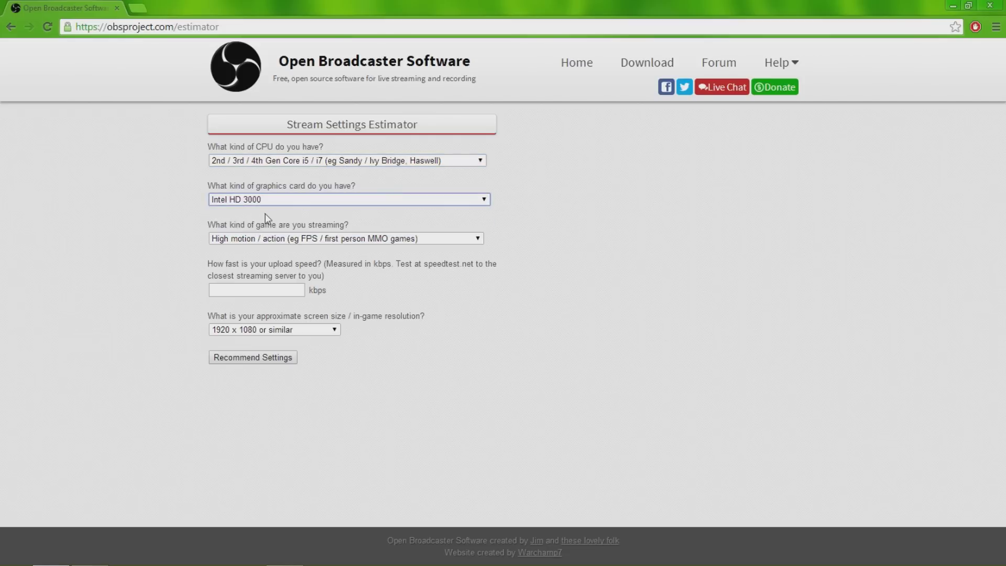
left_click(294, 239)
left_click(281, 247)
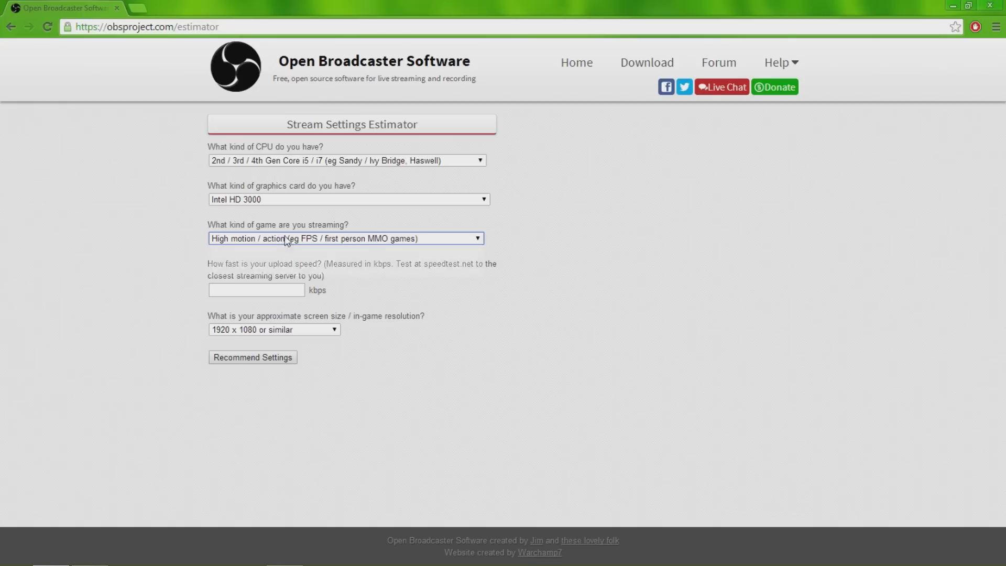
left_click(286, 239)
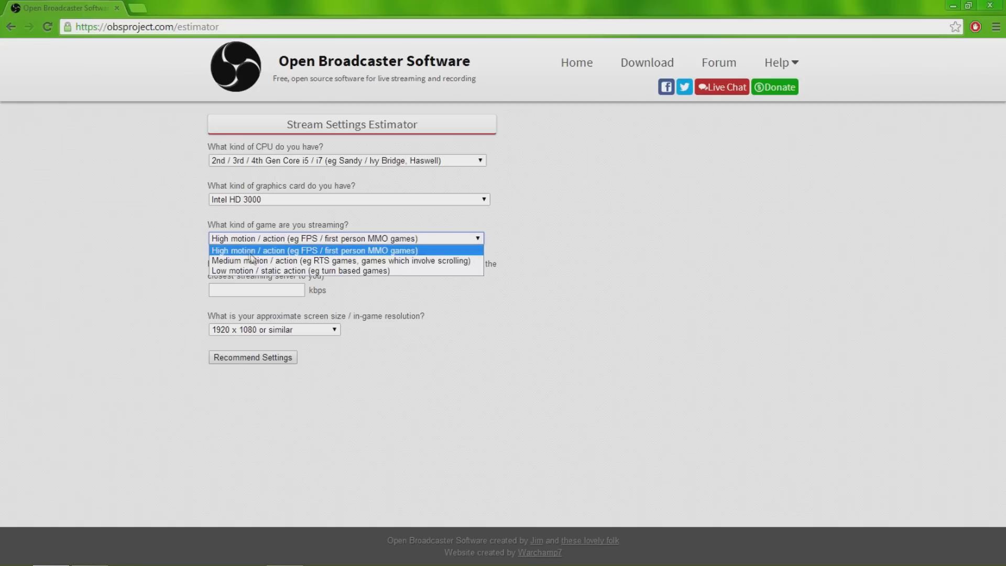
left_click(308, 251)
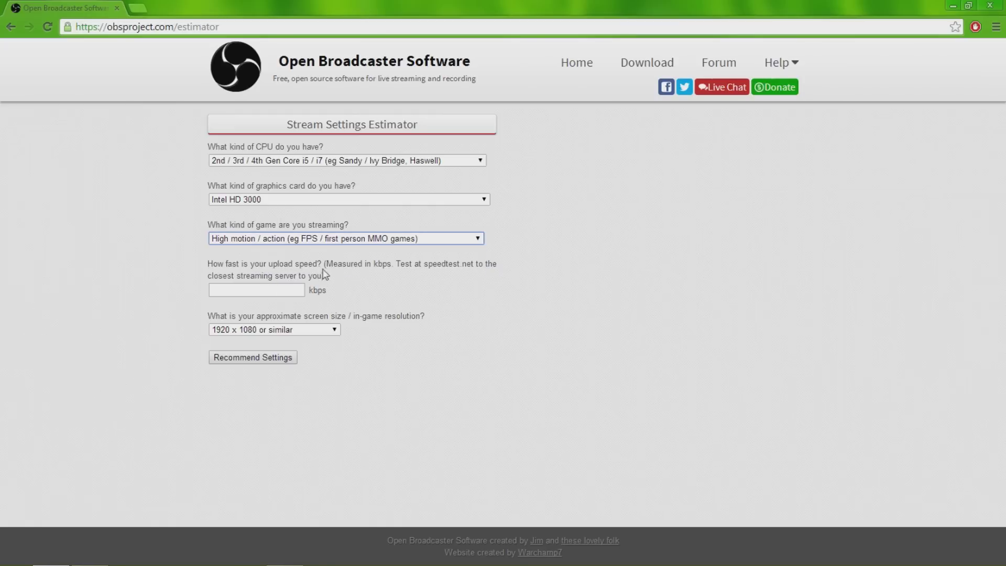
Close the speed test tab and keep 1920 x 1080 as the estimator's screen resolution.
left_click_drag(425, 265, 476, 265)
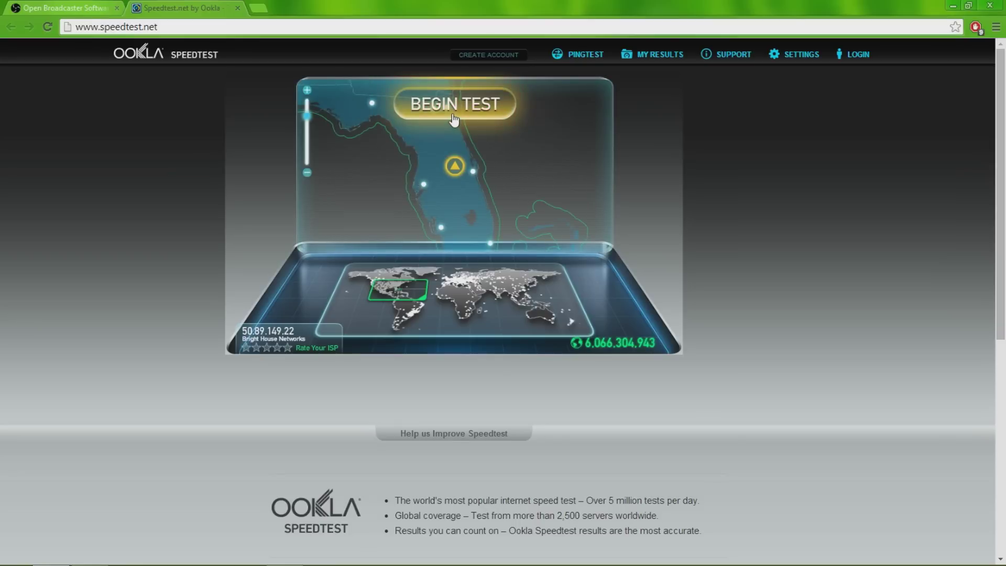
left_click(237, 8)
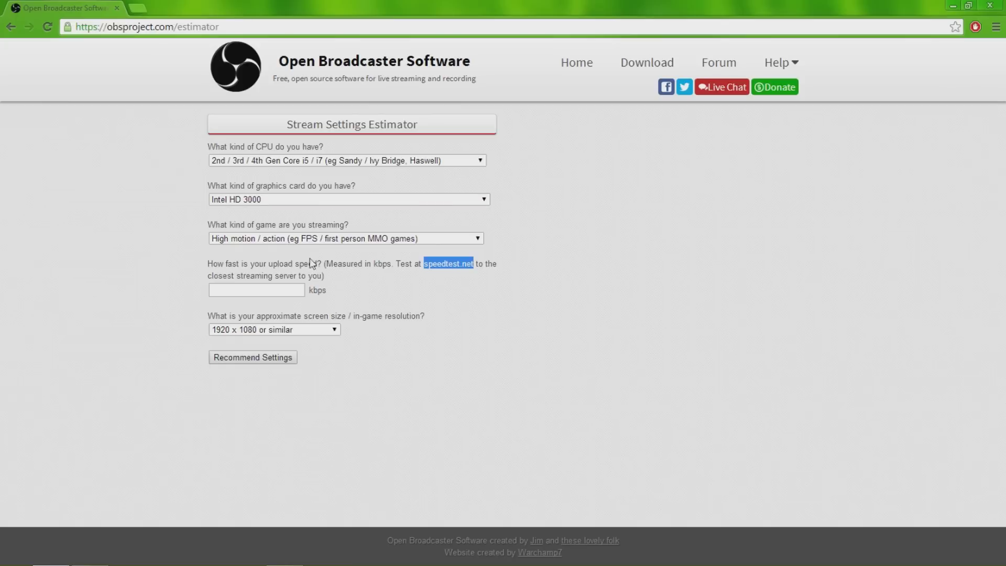
left_click(266, 291)
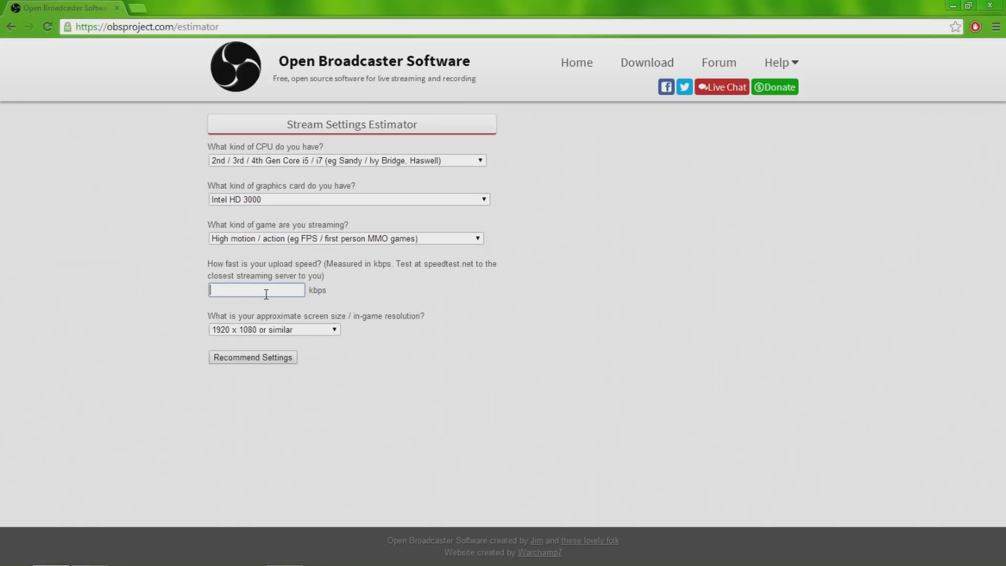
left_click(321, 333)
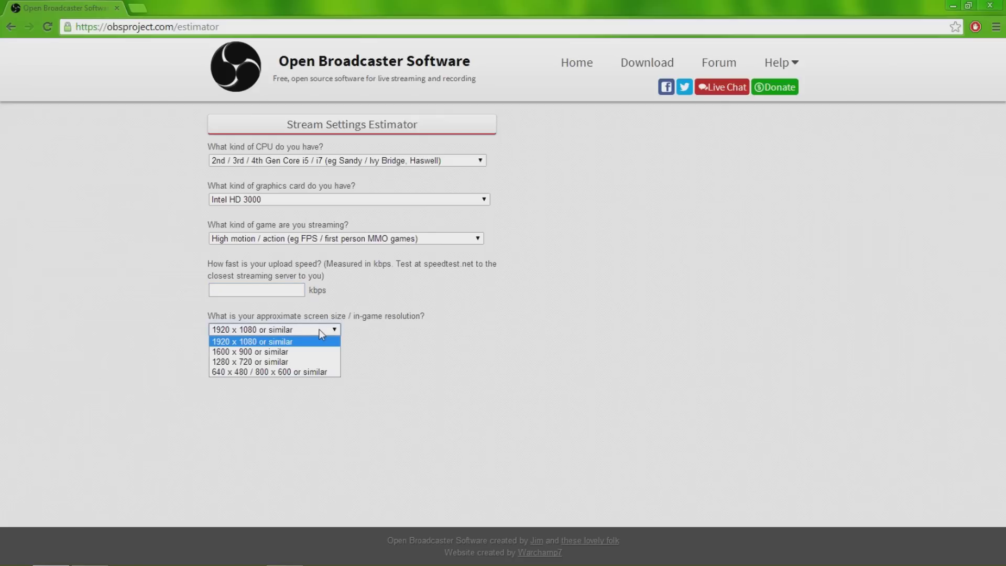
left_click(273, 342)
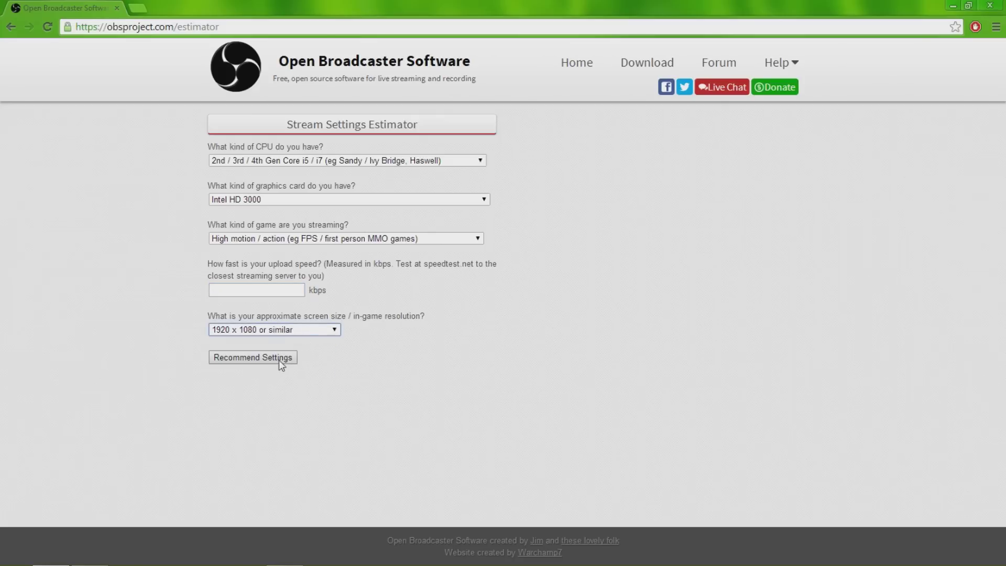
Dismiss the missing-upload-speed alert, enter 2.89 kbps, and get the recommendations.
left_click(276, 359)
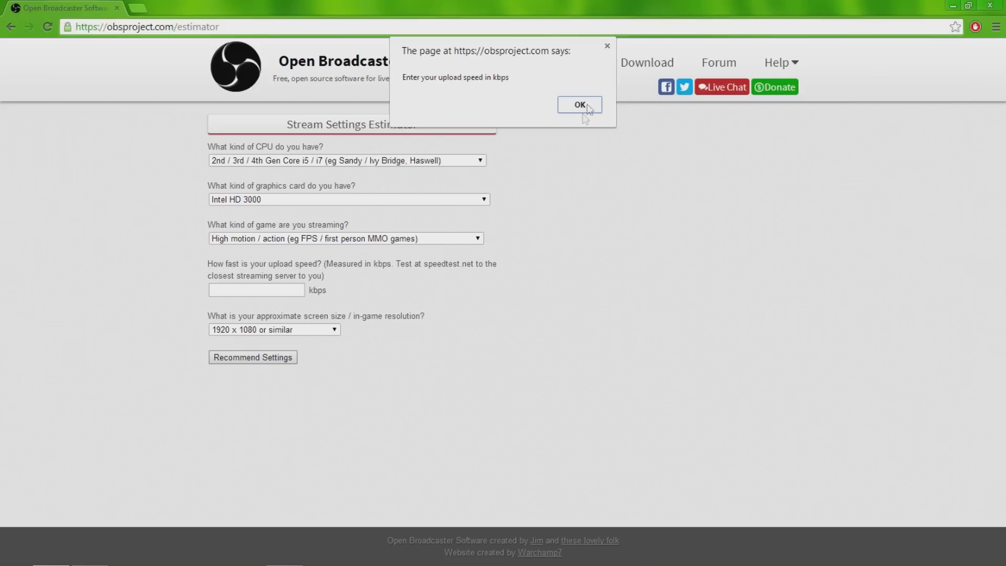
left_click(581, 105)
left_click(254, 290)
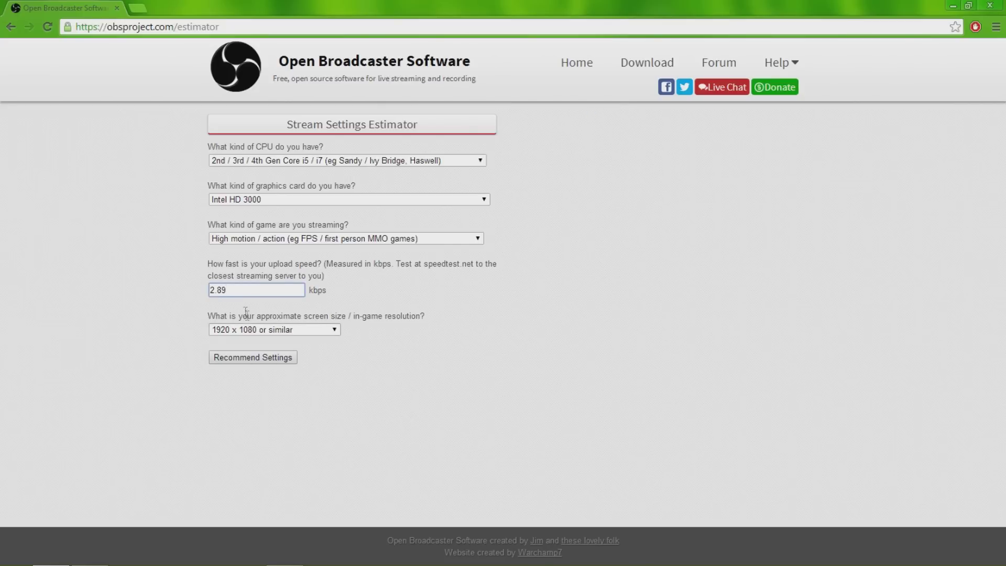
left_click(253, 357)
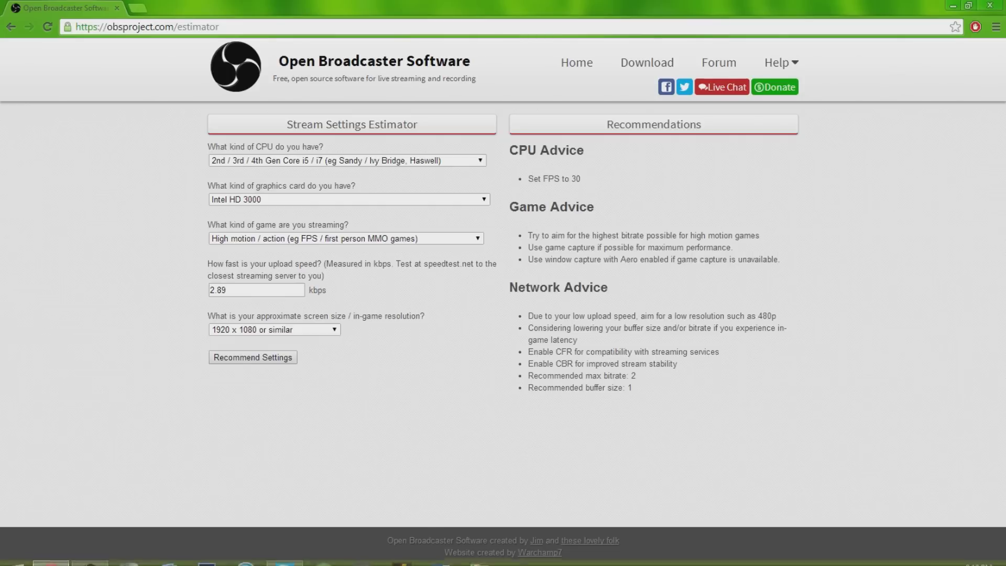
mouse_move(393, 554)
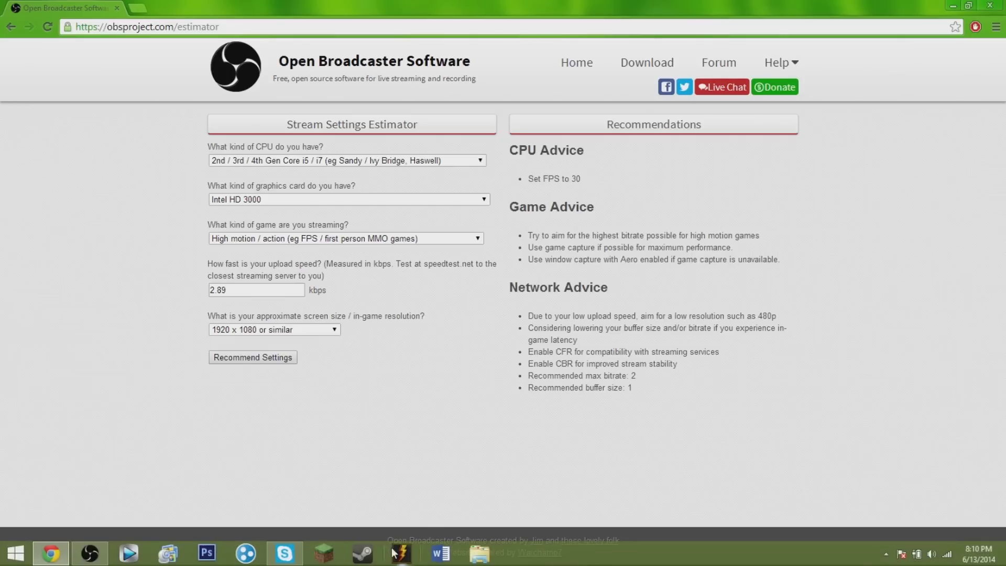
Open OBS Settings beside the estimator and review the Encoding and Broadcast Settings pages.
left_click(94, 557)
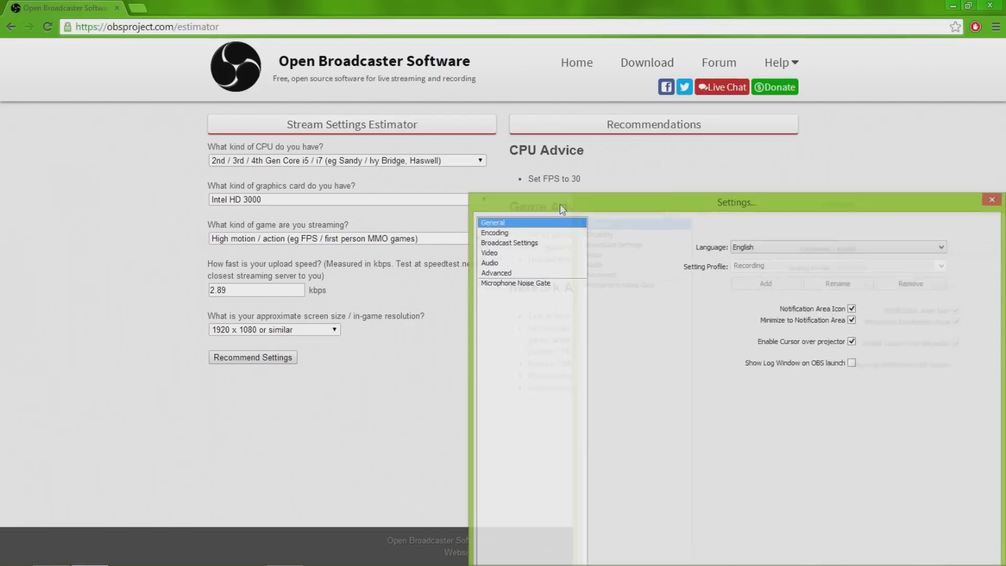
left_click_drag(559, 203, 315, 76)
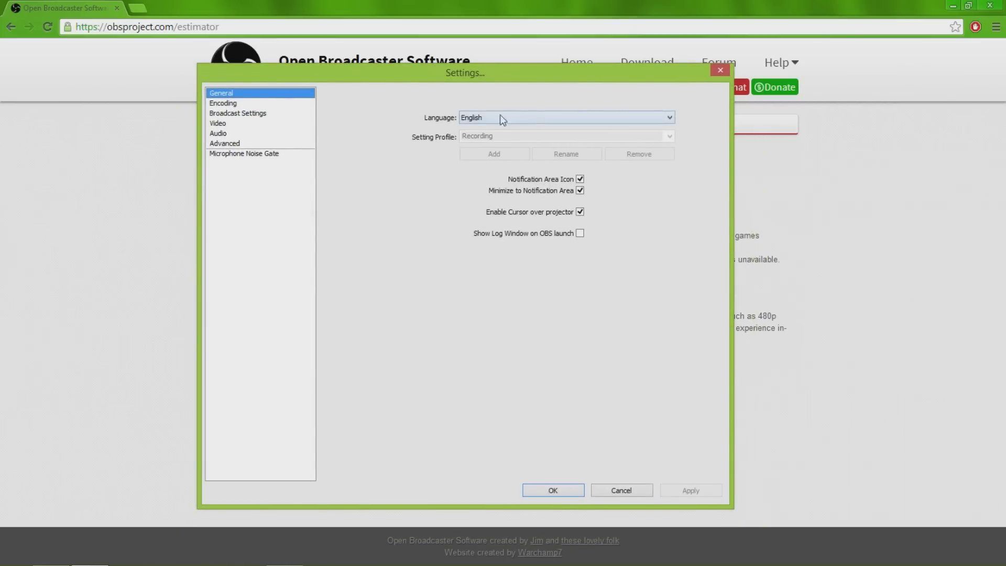
left_click(239, 106)
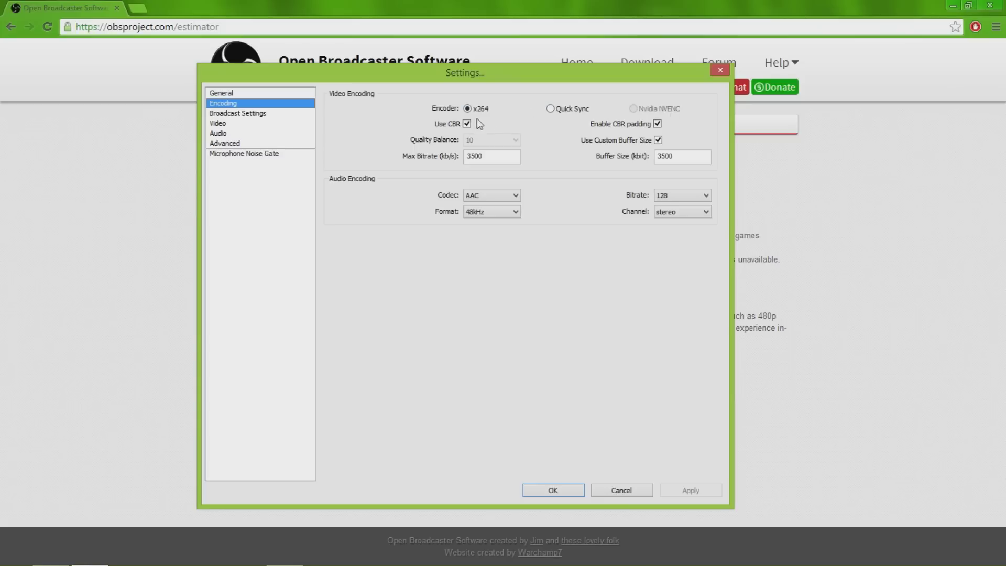
left_click_drag(528, 85, 315, 67)
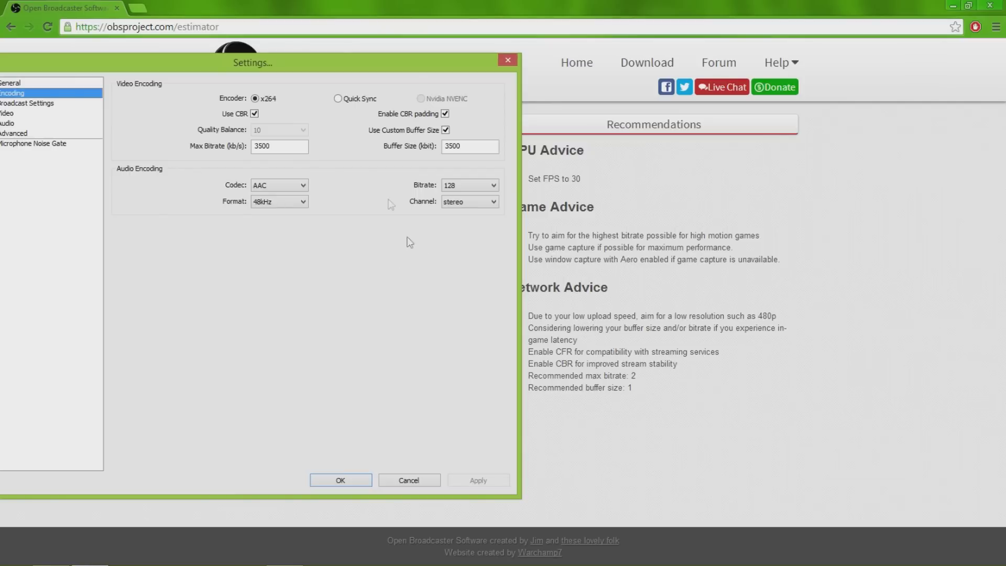
left_click_drag(331, 62, 402, 63)
left_click(111, 105)
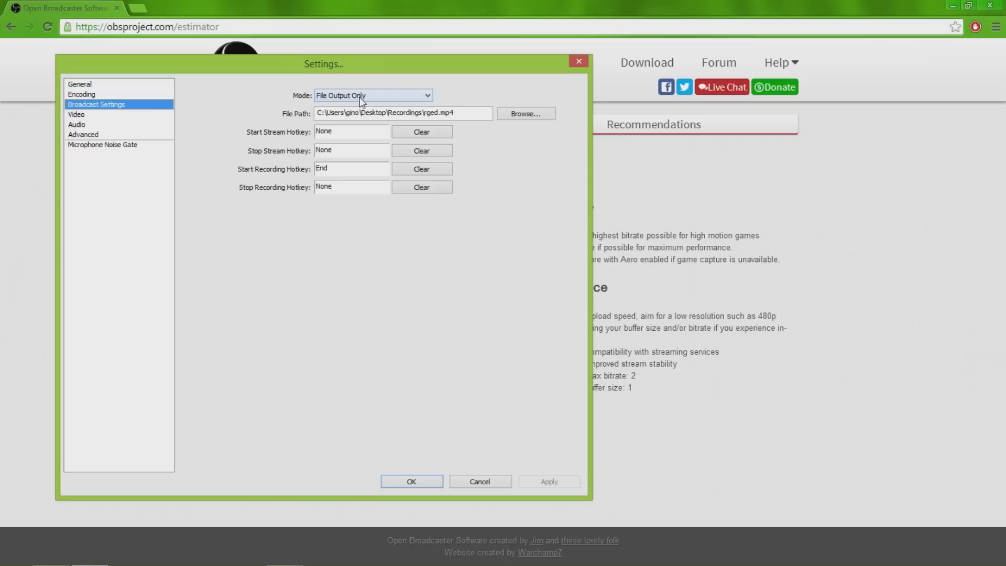
Compare the 1600x900, 30 FPS Video settings with the estimator advice, then show Audio.
left_click(111, 85)
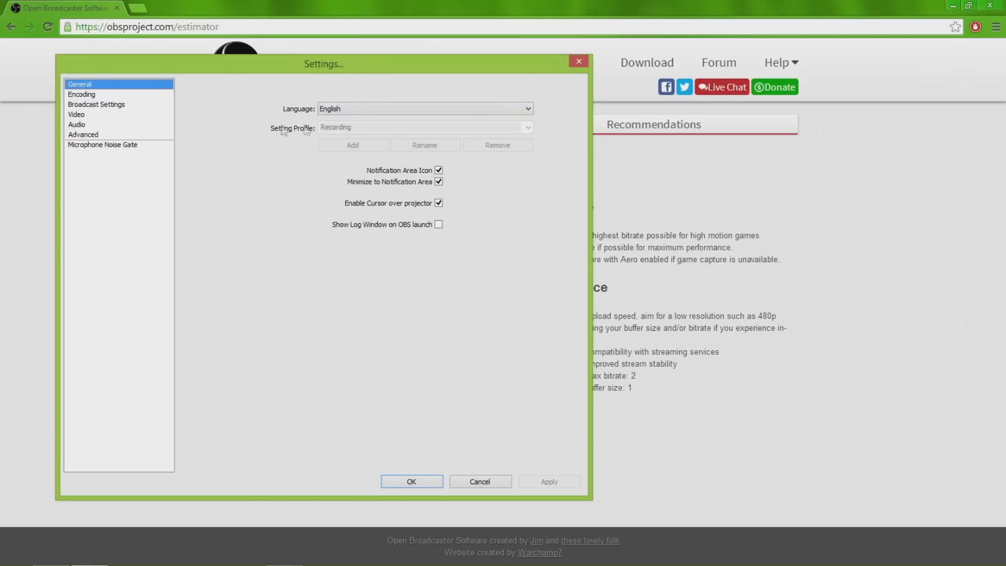
left_click(149, 115)
left_click(161, 105)
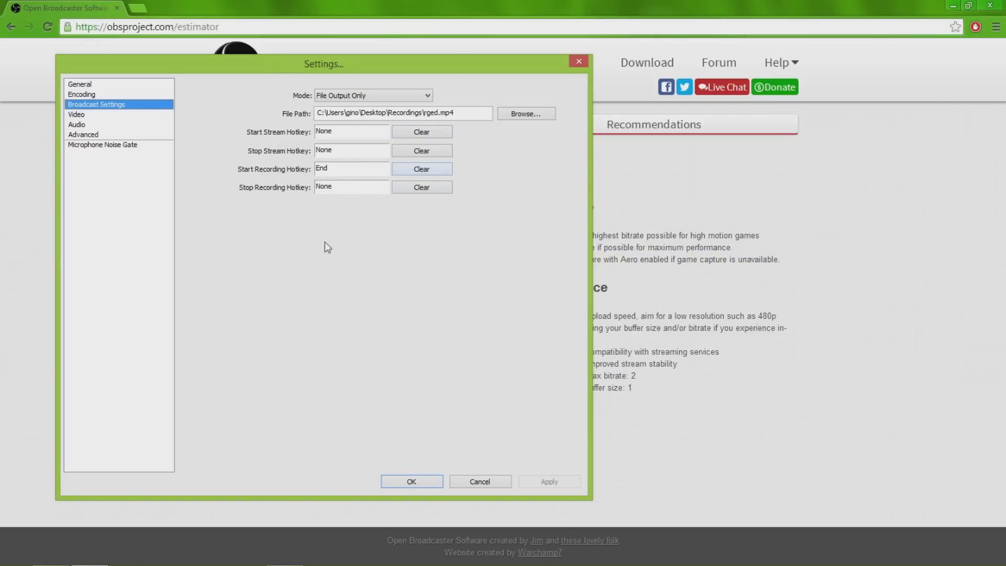
left_click(114, 115)
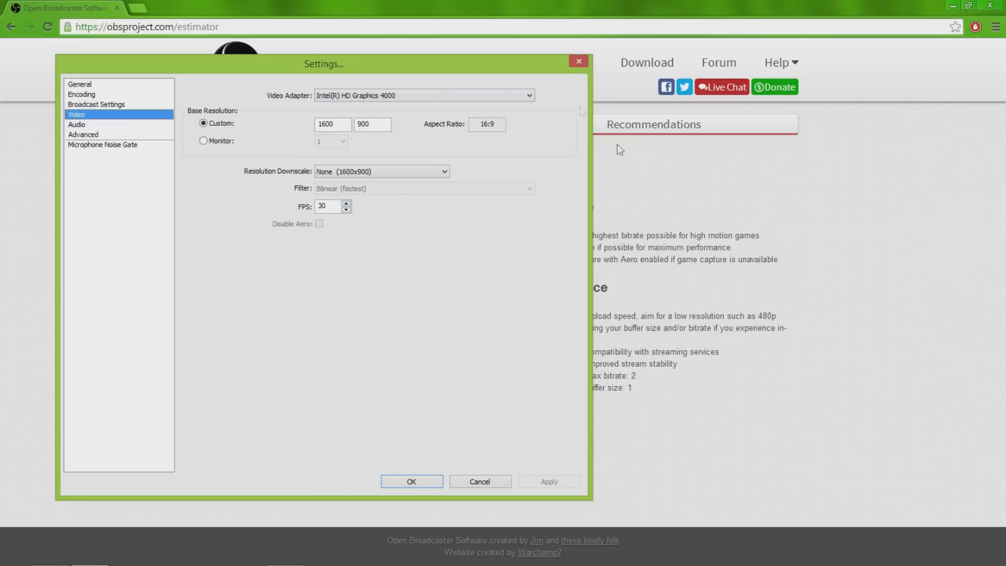
left_click_drag(541, 67, 451, 76)
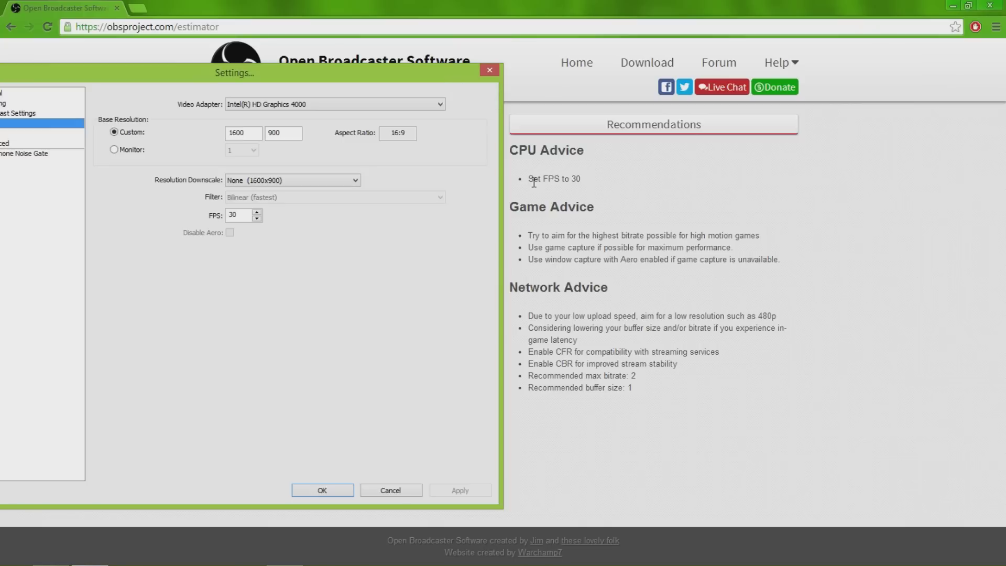
left_click_drag(439, 80, 612, 57)
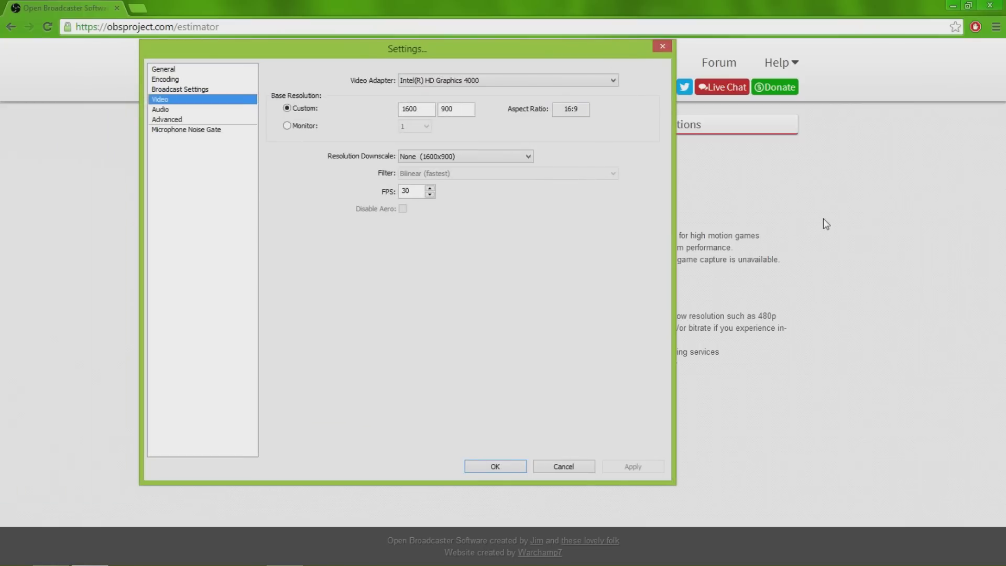
left_click(163, 109)
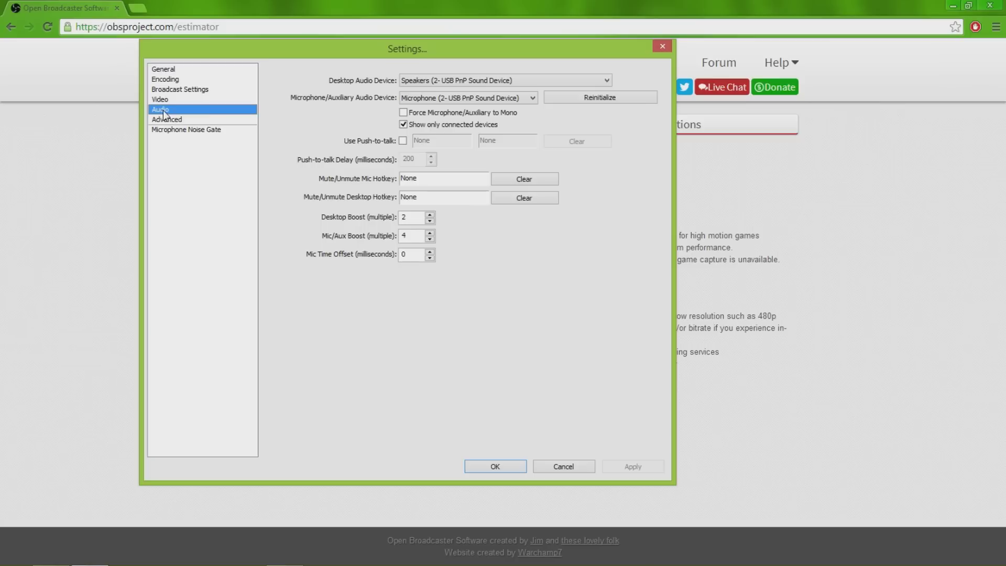
left_click(427, 81)
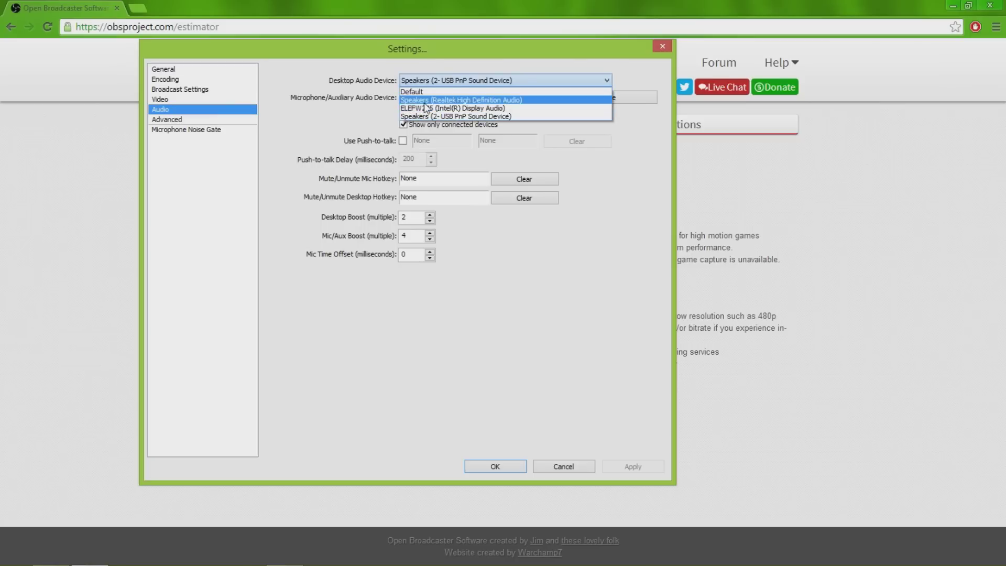
left_click(429, 77)
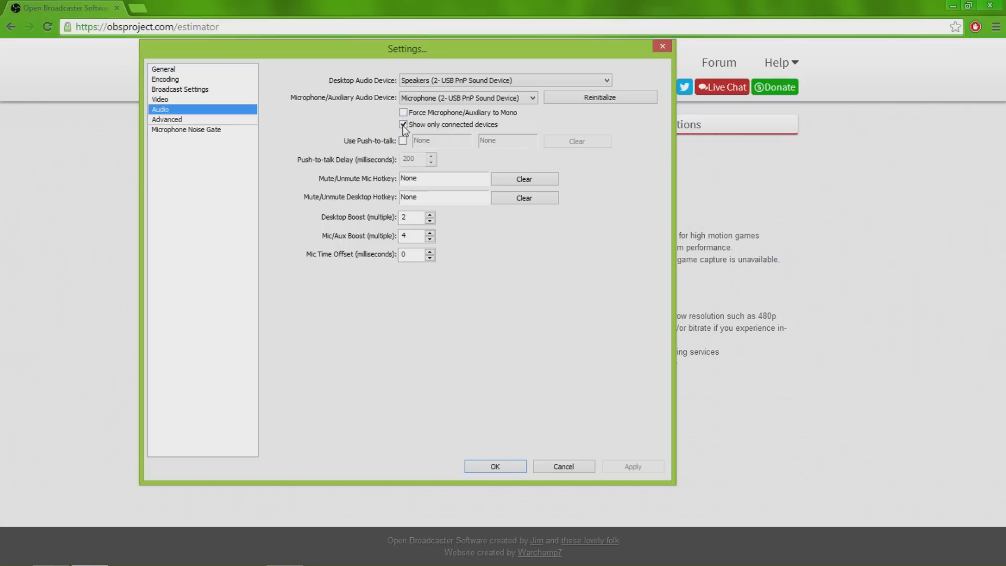
left_click(454, 83)
left_click(461, 82)
mouse_move(560, 563)
left_click(179, 120)
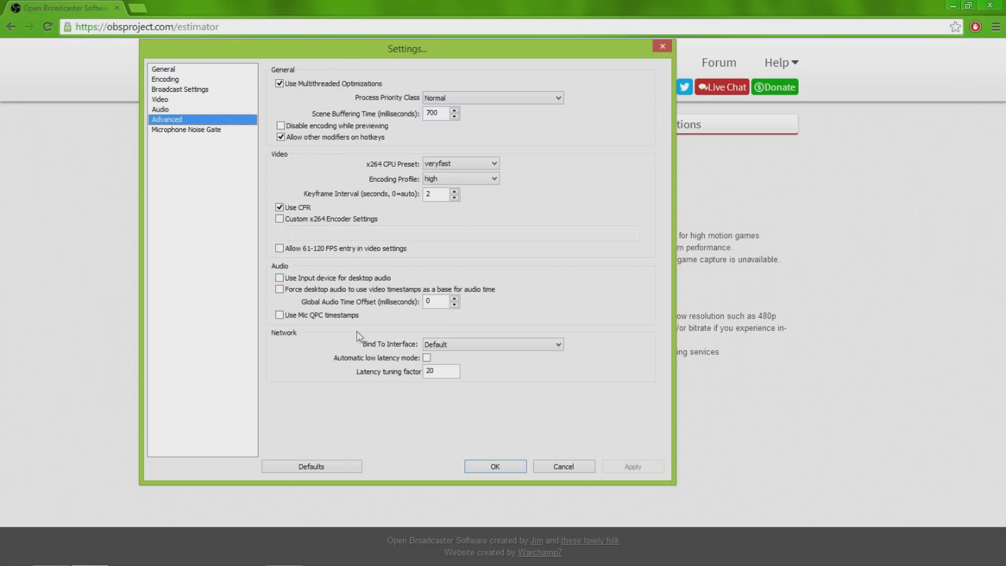
Flip between the Advanced and Microphone Noise Gate pages, then drag Settings off the estimator.
left_click(190, 129)
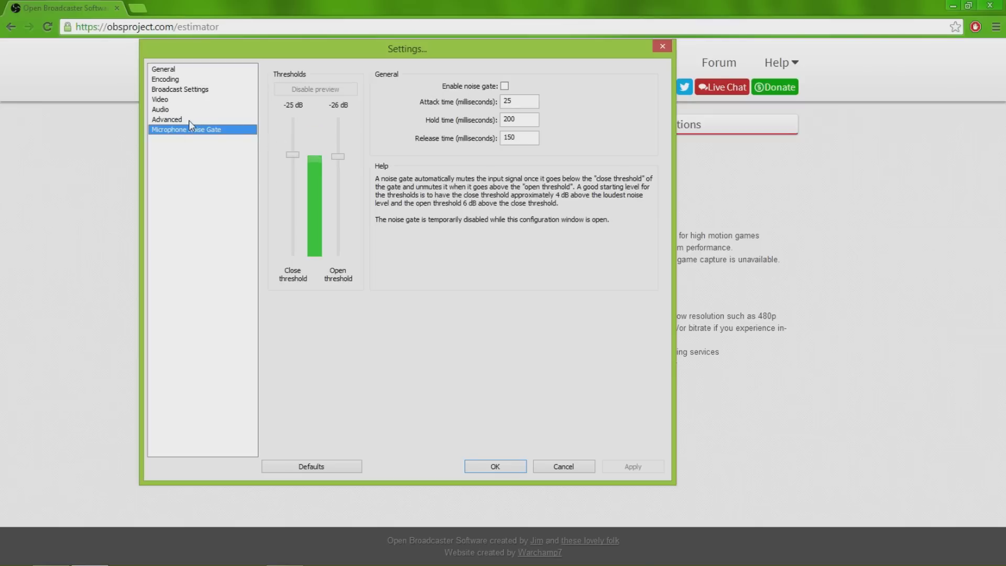
left_click(188, 120)
left_click(163, 132)
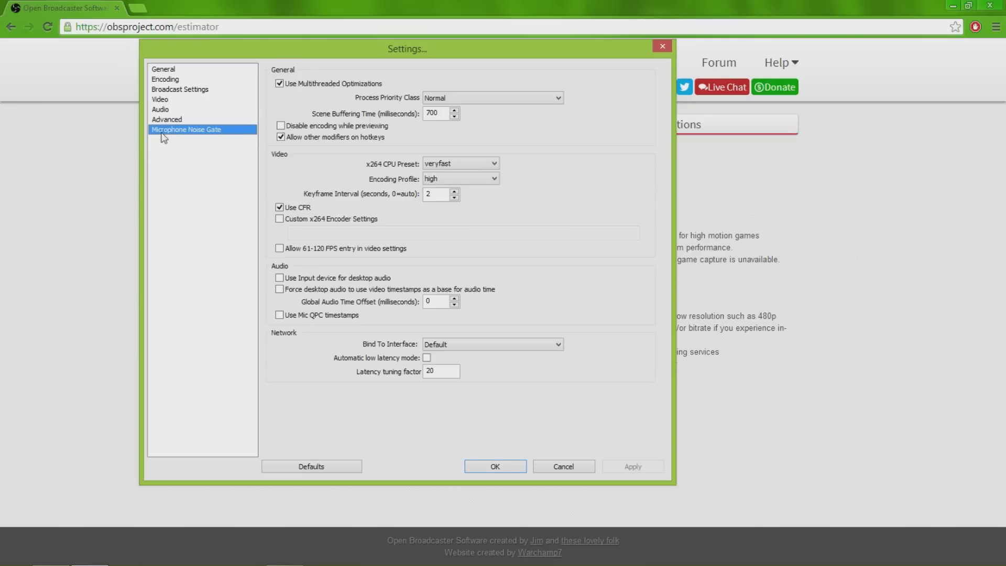
key("Up")
key("Down")
key("Up")
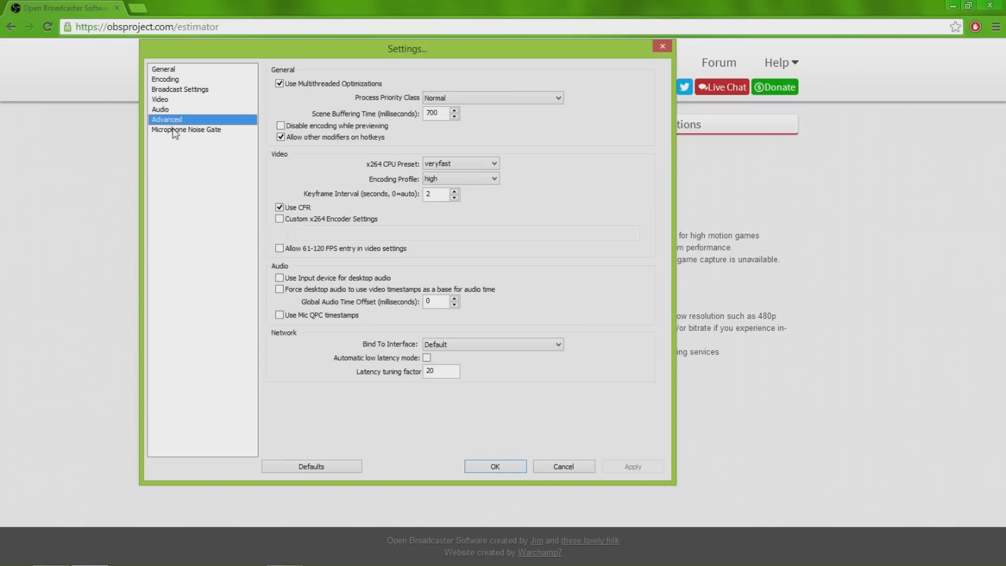
key("Down")
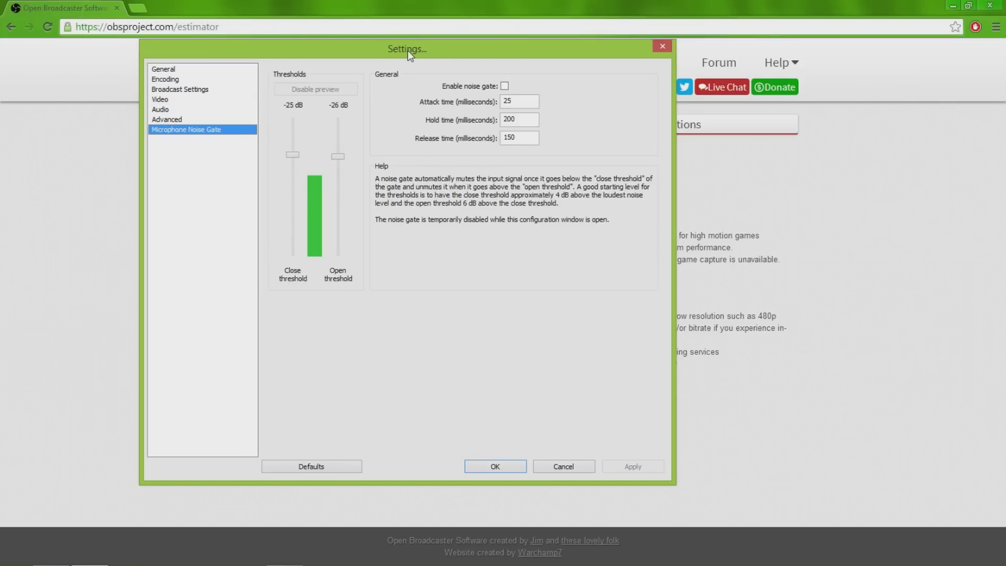
left_click_drag(408, 50, 718, 80)
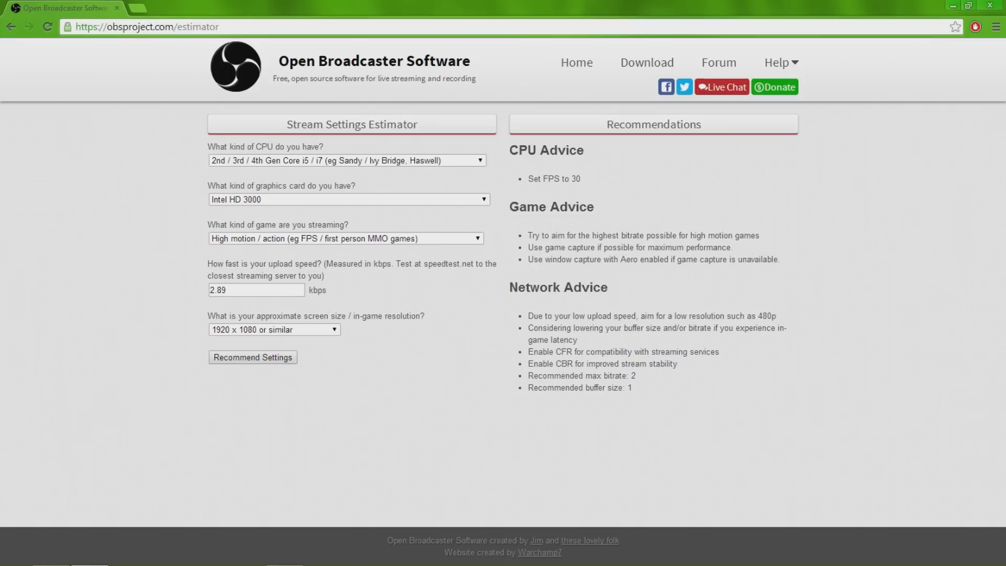
Bring the OBS main window on screen, enable Edit Scene, and open and close Global Sources.
left_click_drag(1005, 11, 641, 8)
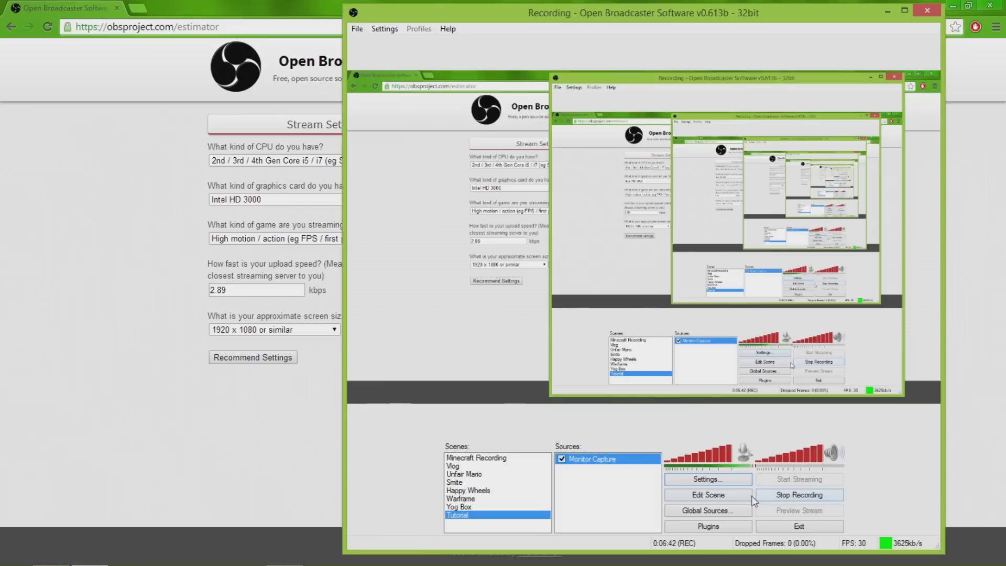
left_click(739, 500)
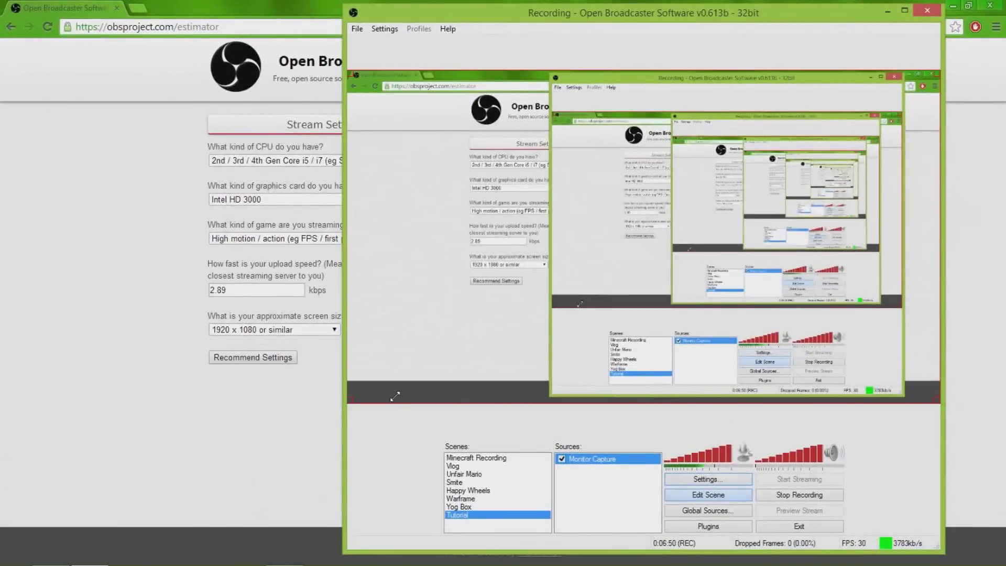
left_click(687, 512)
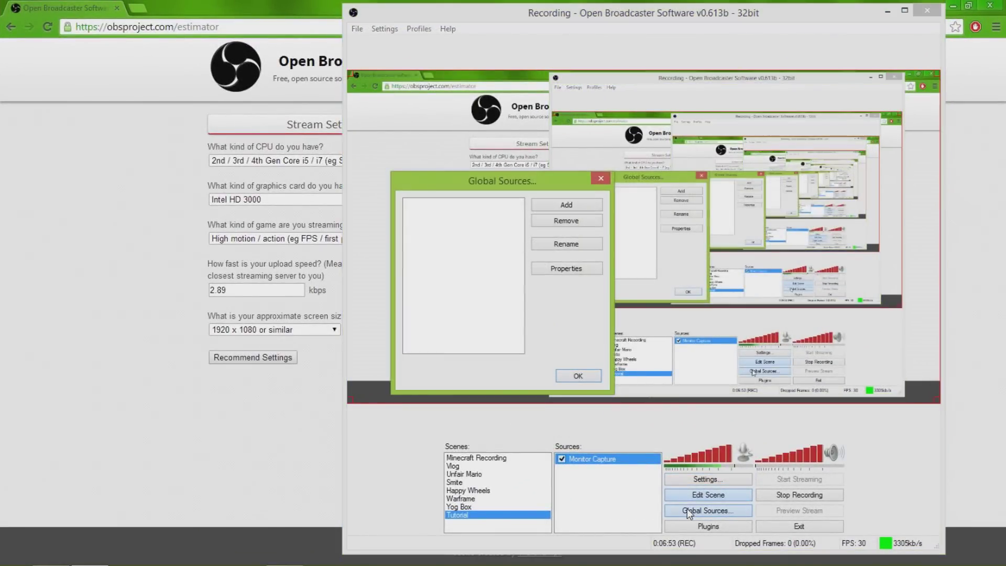
left_click(592, 378)
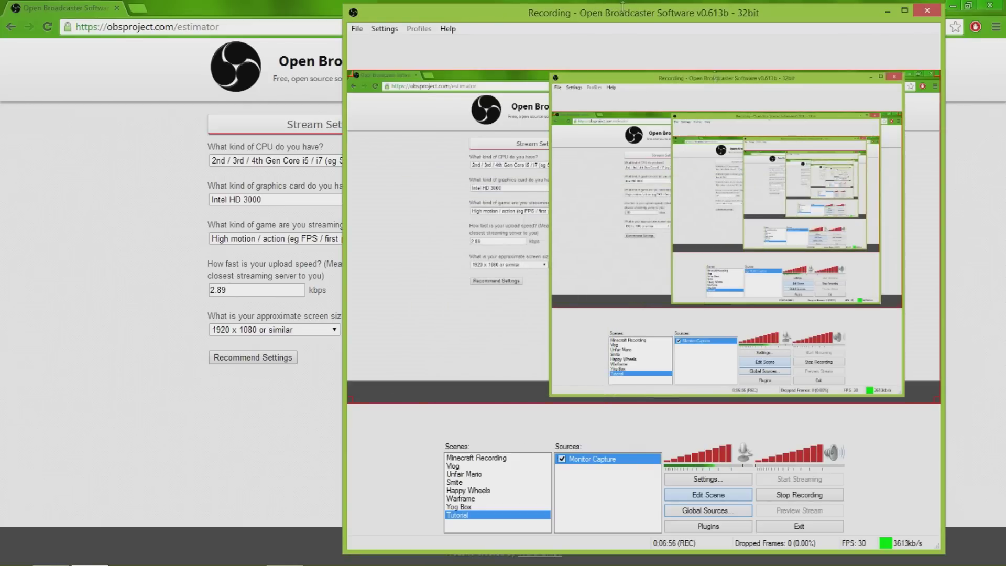
left_click_drag(628, 12, 601, 10)
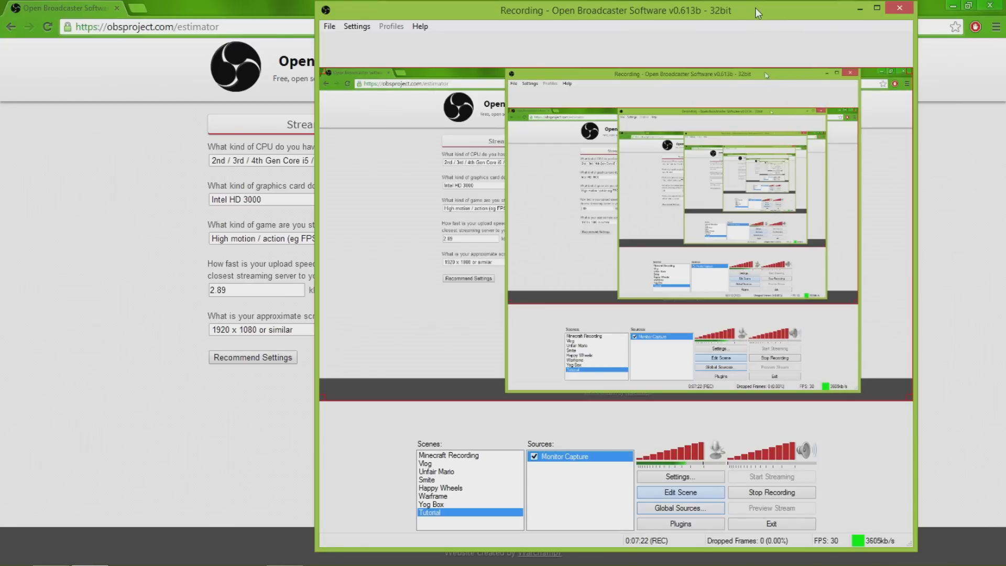
left_click_drag(756, 8, 840, 13)
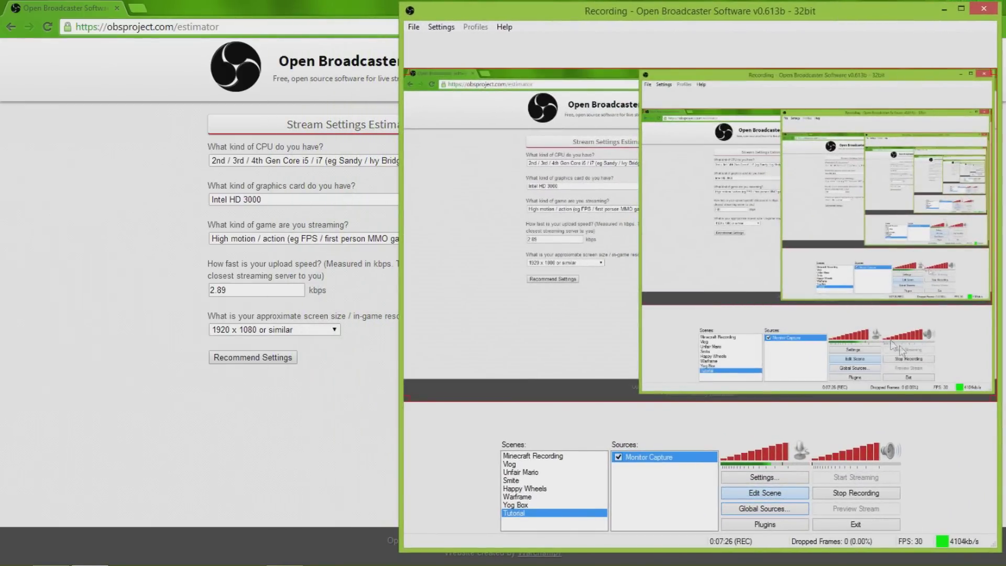